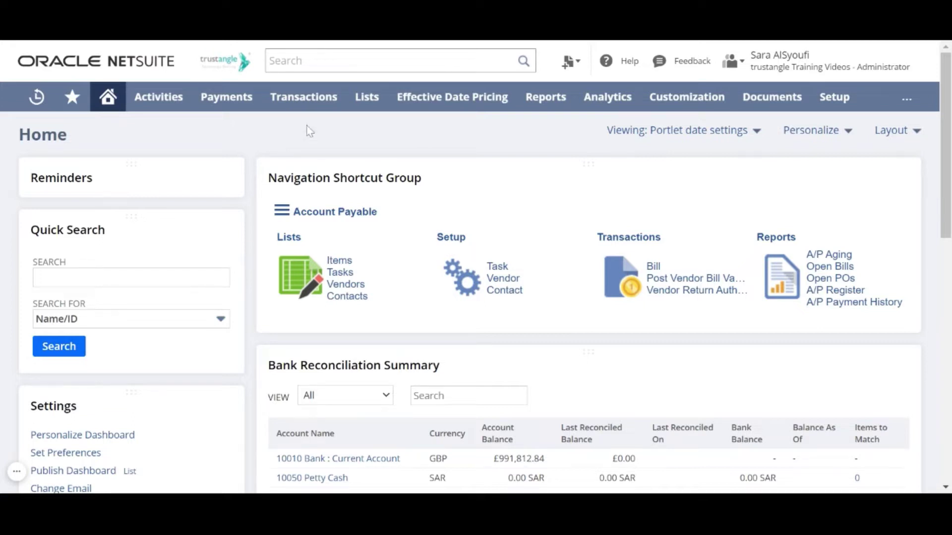
Open Transactions > Order Management > Fulfill Orders to list sales orders ready to fulfil.
mouse_move(304, 102)
mouse_move(325, 345)
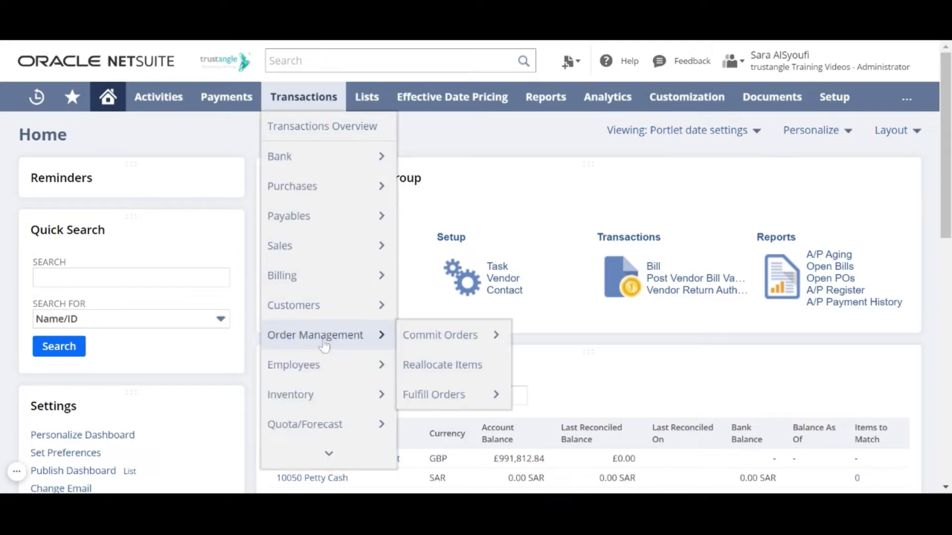
mouse_move(423, 406)
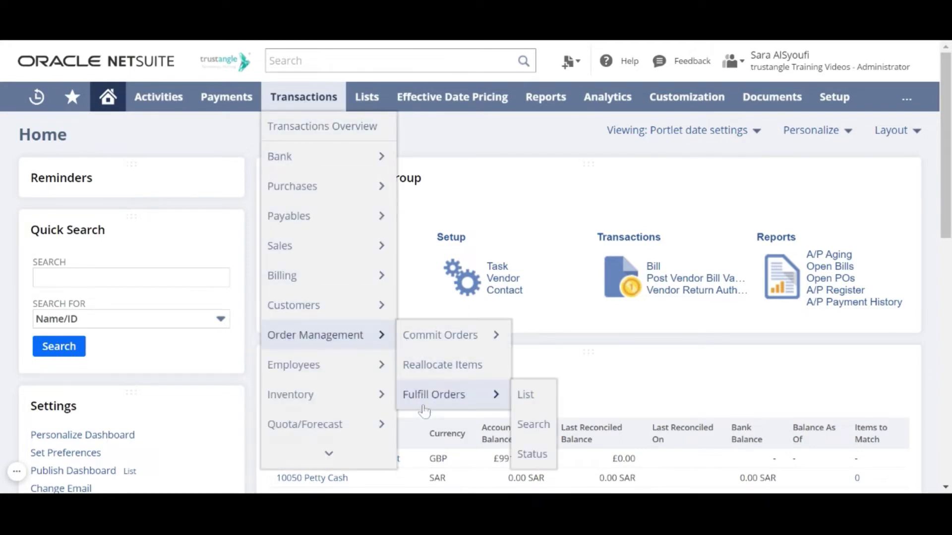
click(424, 409)
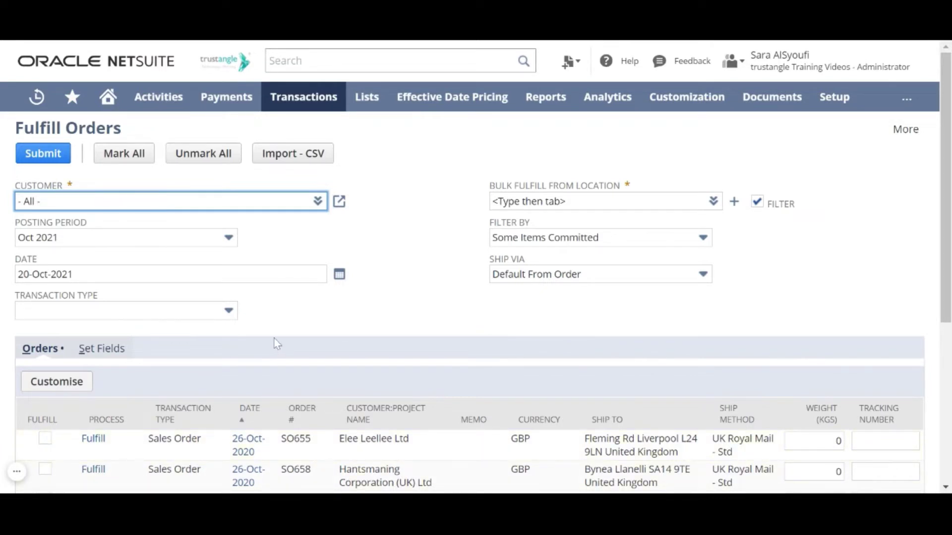
Search for SO862 and open the Training Videos Customer sales order.
click(400, 212)
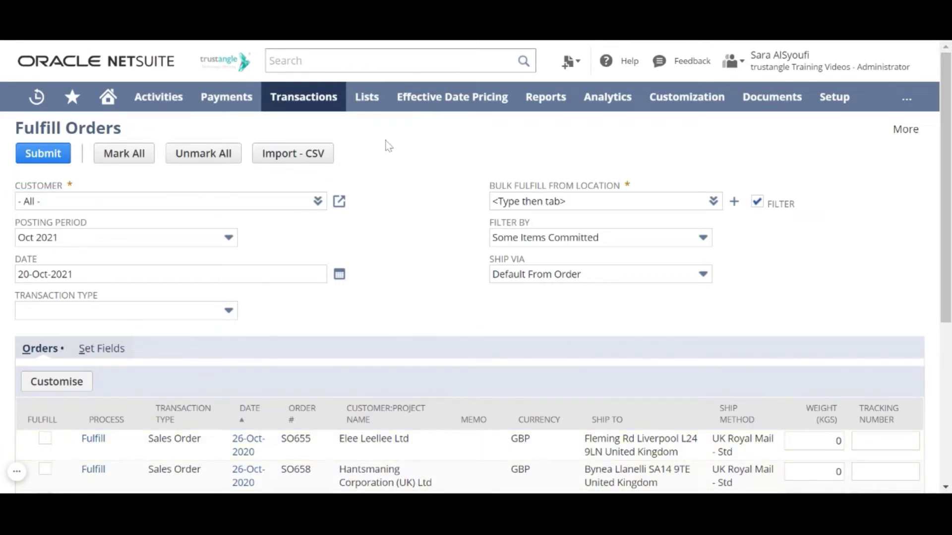
click(277, 60)
text(SO862)
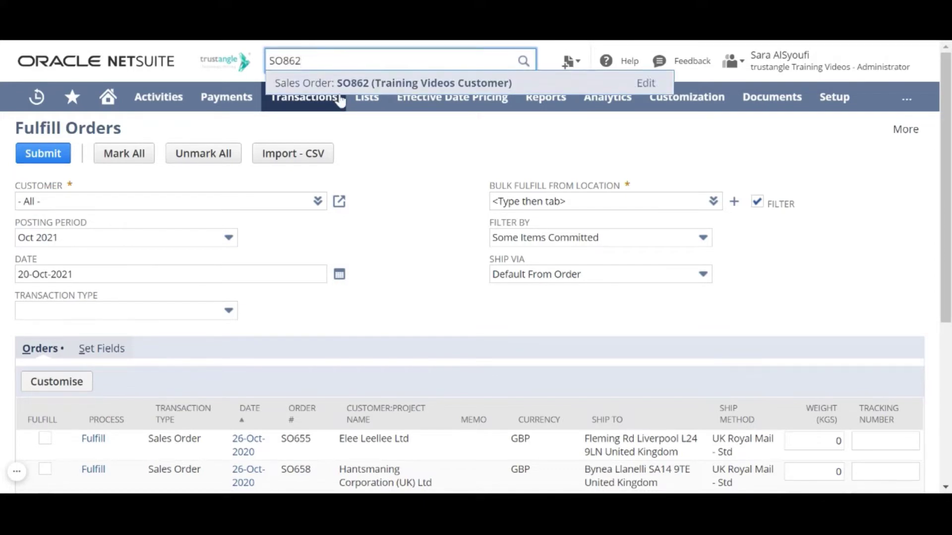
click(340, 95)
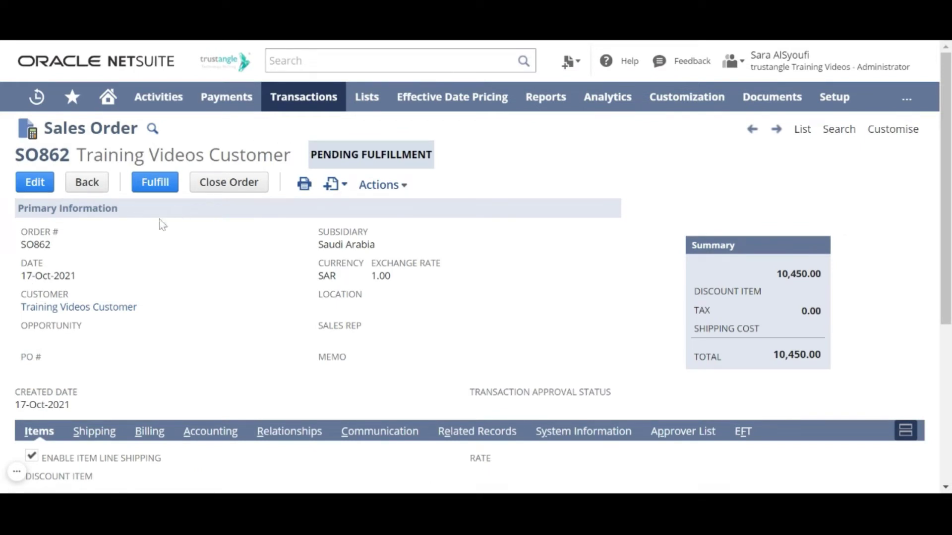
Fulfill SO862 as a new item fulfillment dated 20-Oct-2021 with memo 'Test'.
click(155, 185)
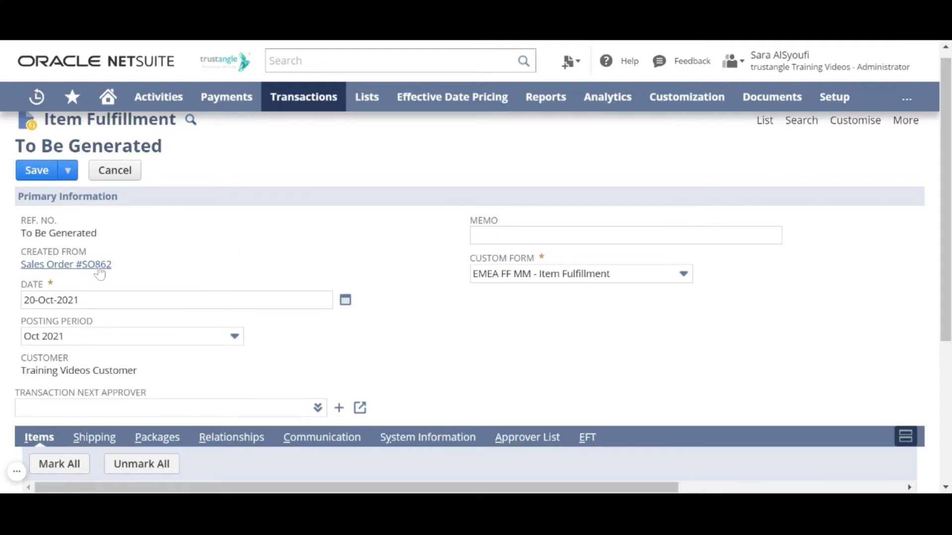
mouse_move(100, 270)
click(344, 303)
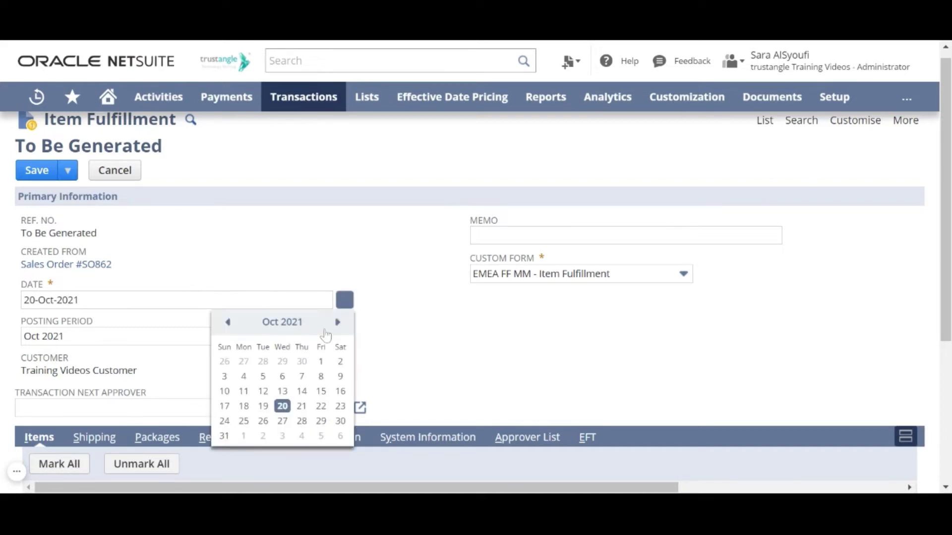
click(219, 251)
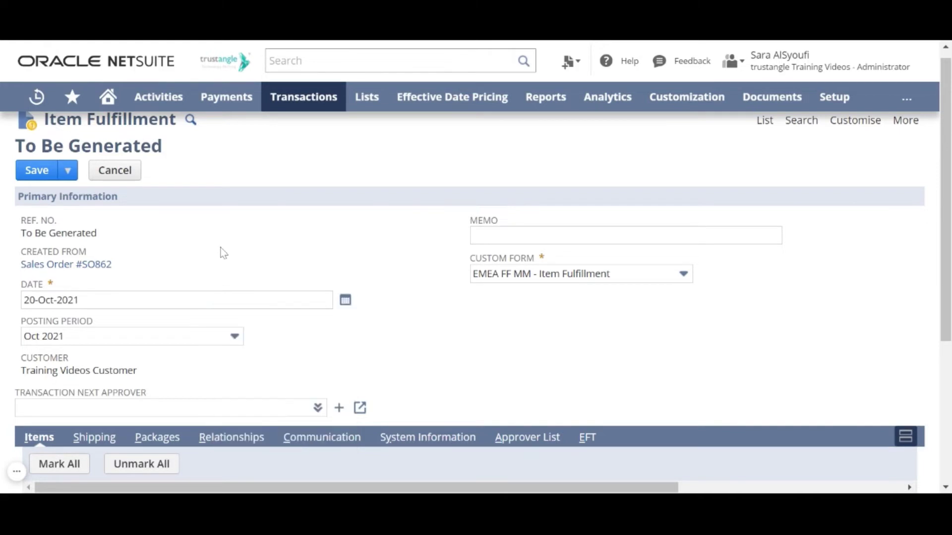
click(478, 238)
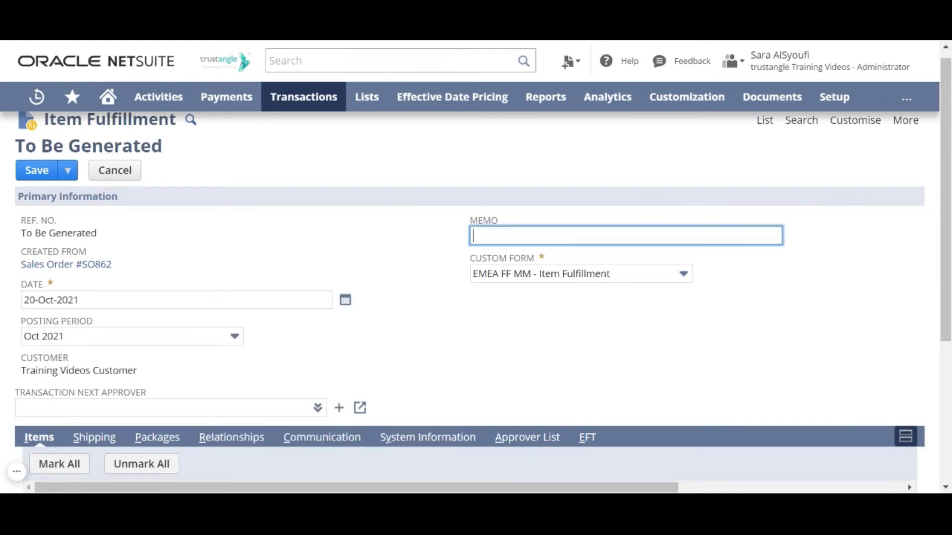
text(Test)
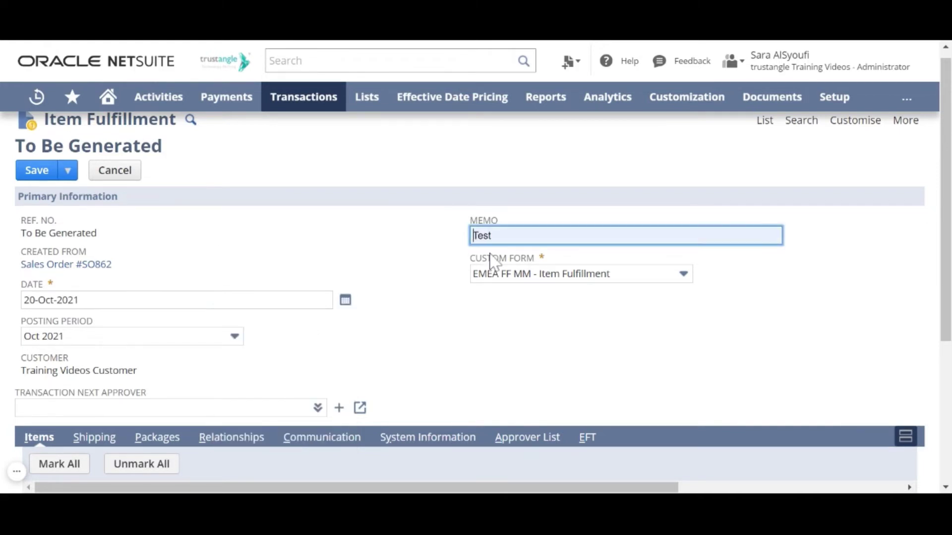
click(422, 338)
Set the iPad Pro line to quantity 1 from Warehouse, leaving the MacBook line unmarked.
scroll(422, 337, down, 5)
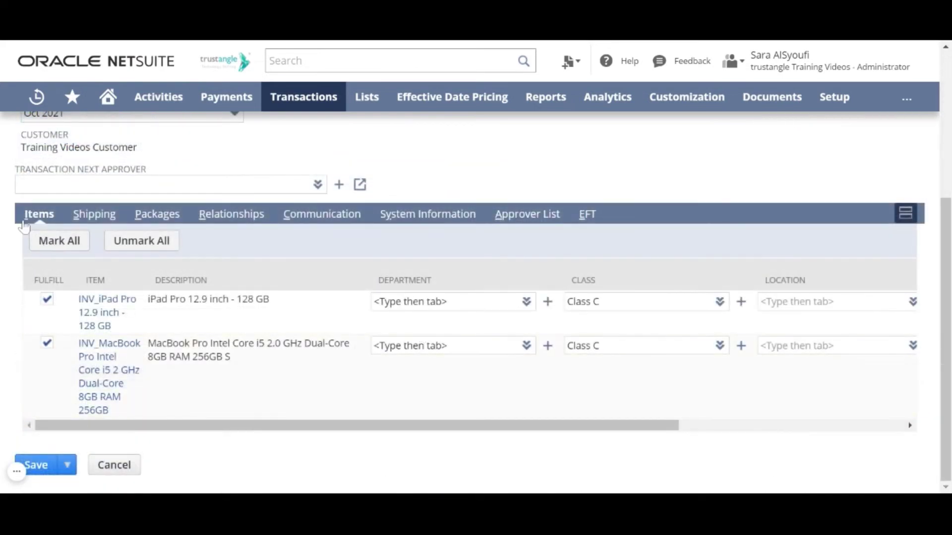
mouse_move(112, 311)
scroll(599, 363, right, 5)
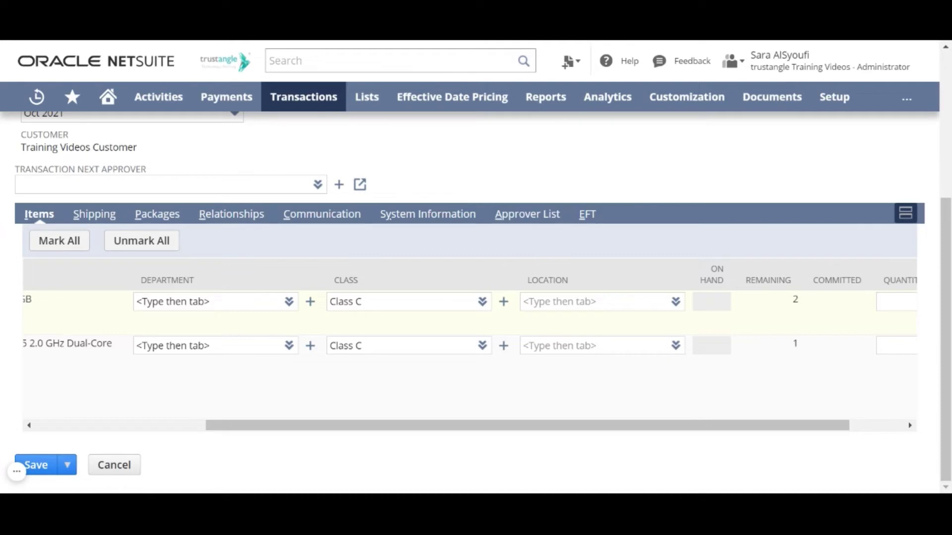
click(595, 301)
scroll(277, 304, left, 5)
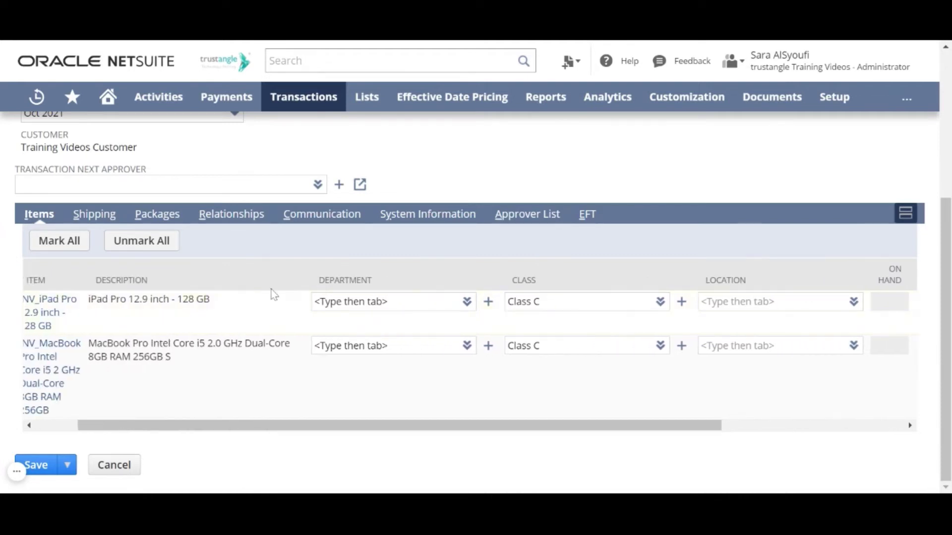
scroll(355, 325, right, 6)
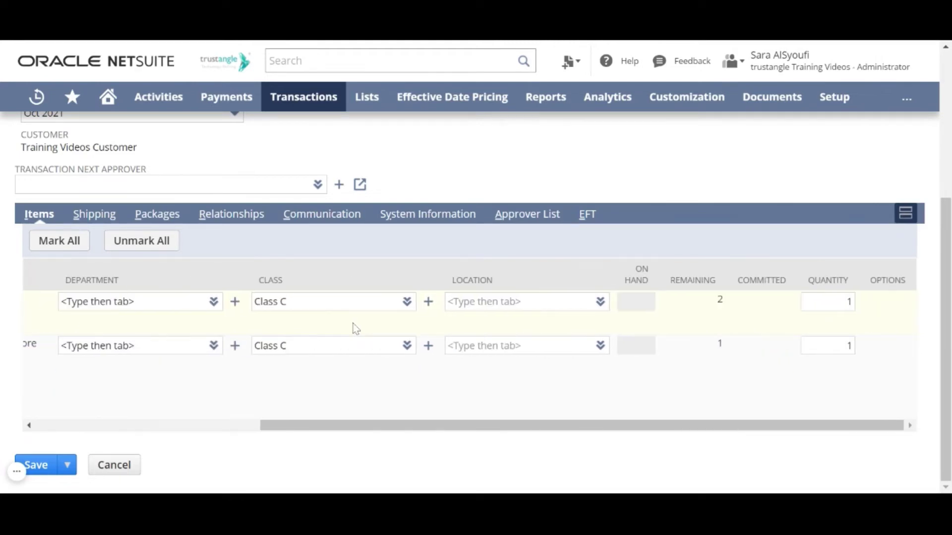
click(851, 298)
text(1)
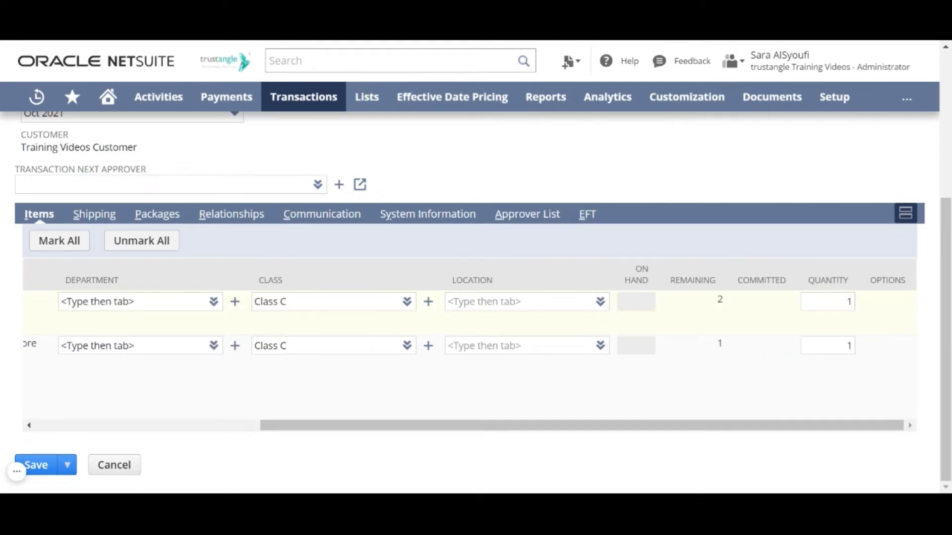
click(585, 296)
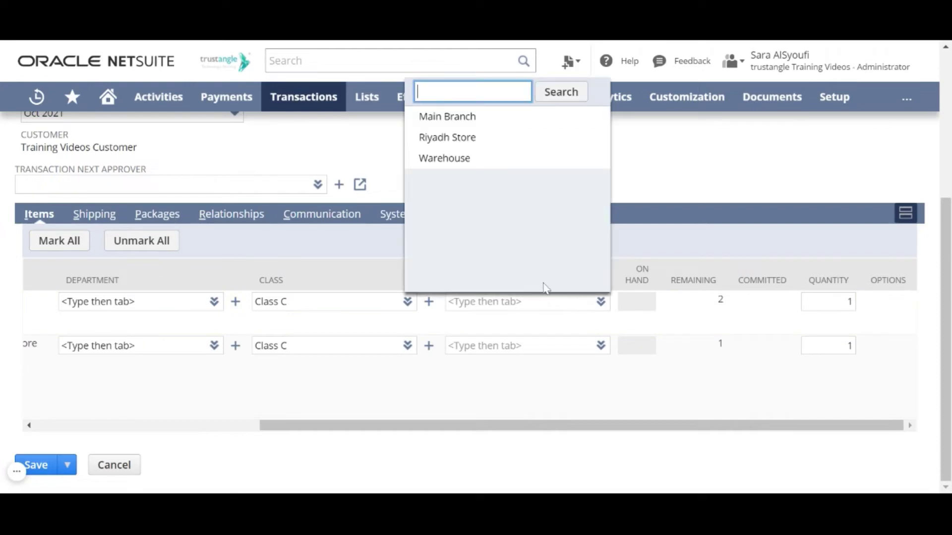
click(427, 158)
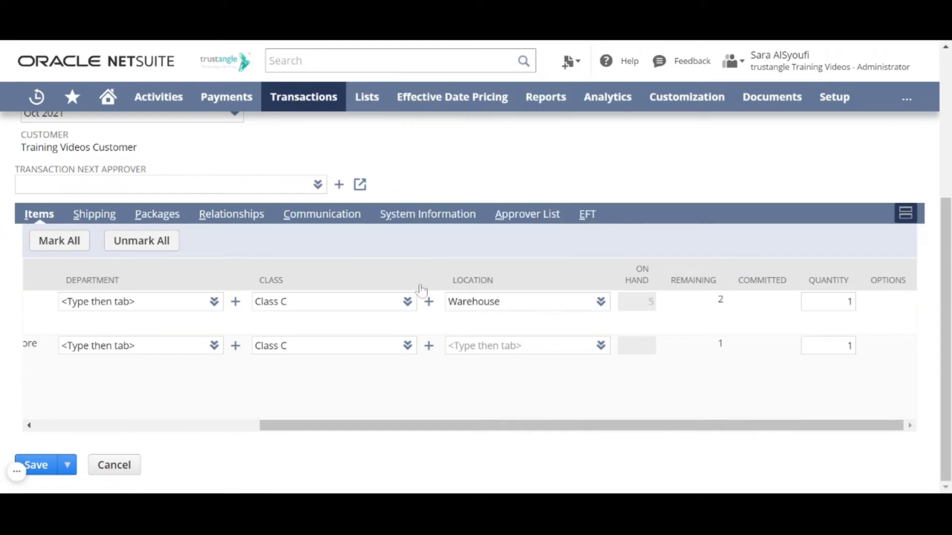
scroll(422, 292, left, 5)
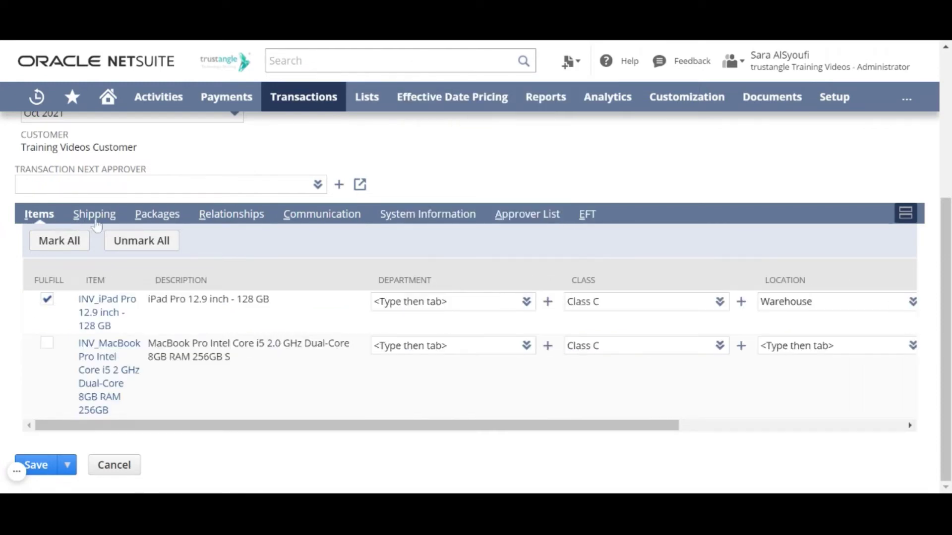
click(95, 218)
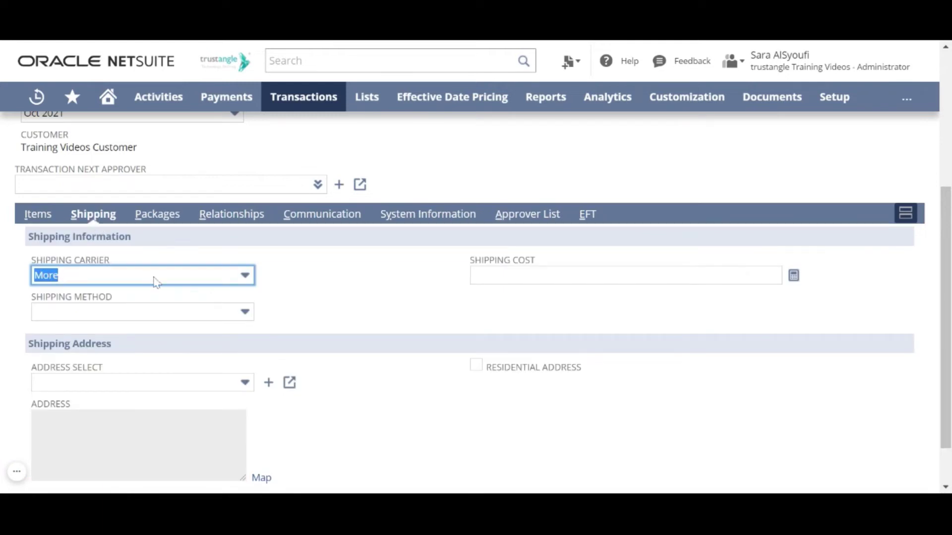
Pick the Training Video Customer address in Riyadh, Saudi Arabia as the ship-to address.
scroll(246, 317, down, 1)
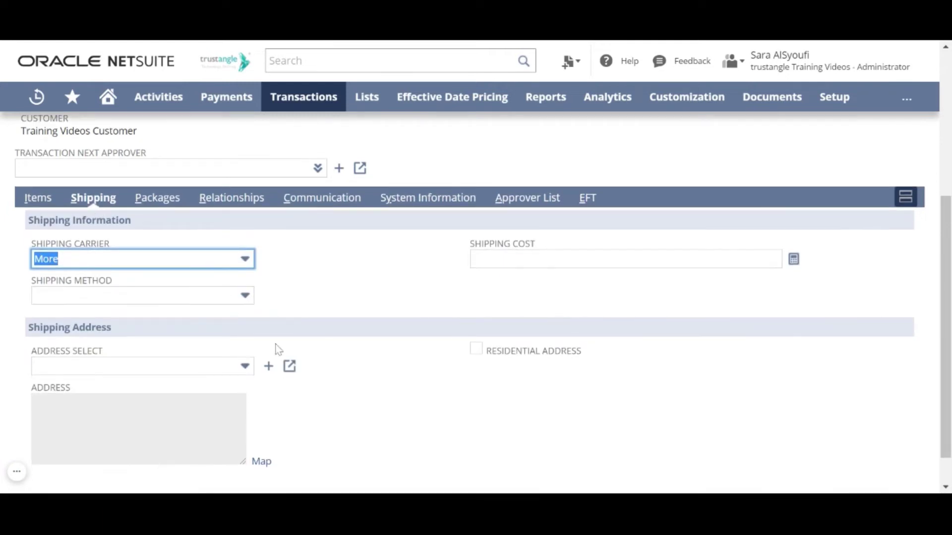
scroll(176, 370, down, 2)
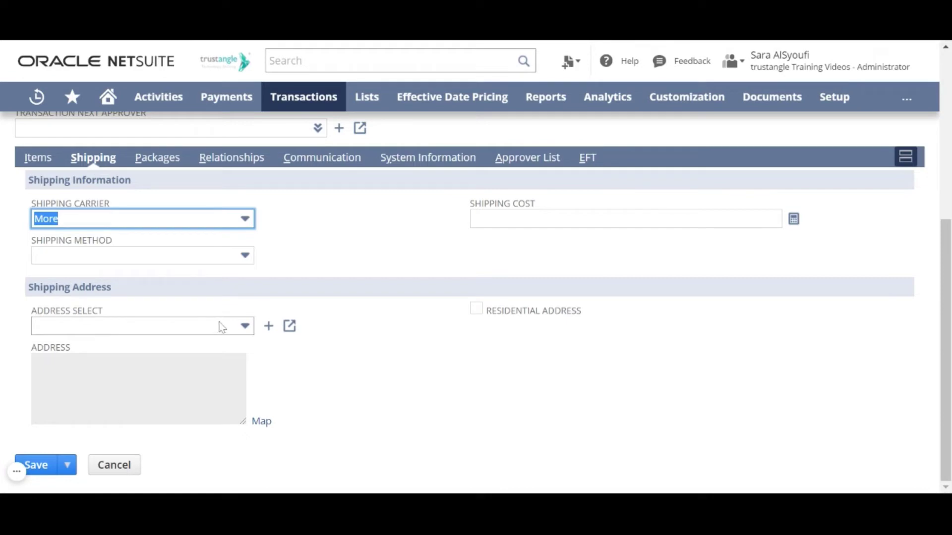
click(245, 327)
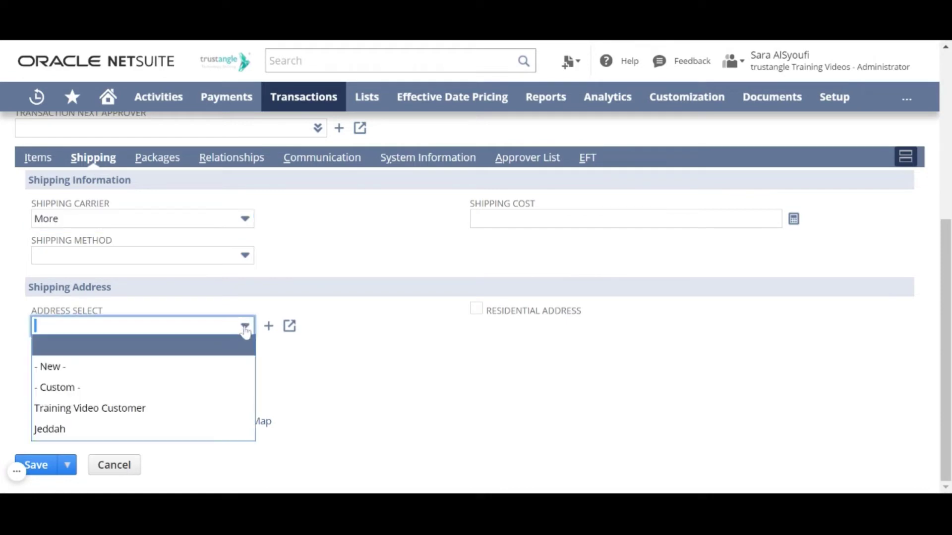
click(93, 410)
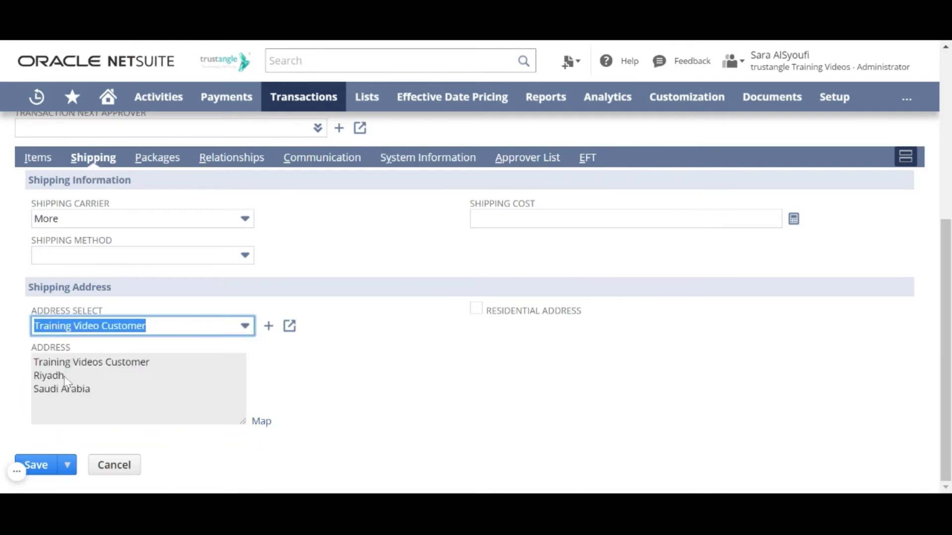
scroll(265, 346, up, 2)
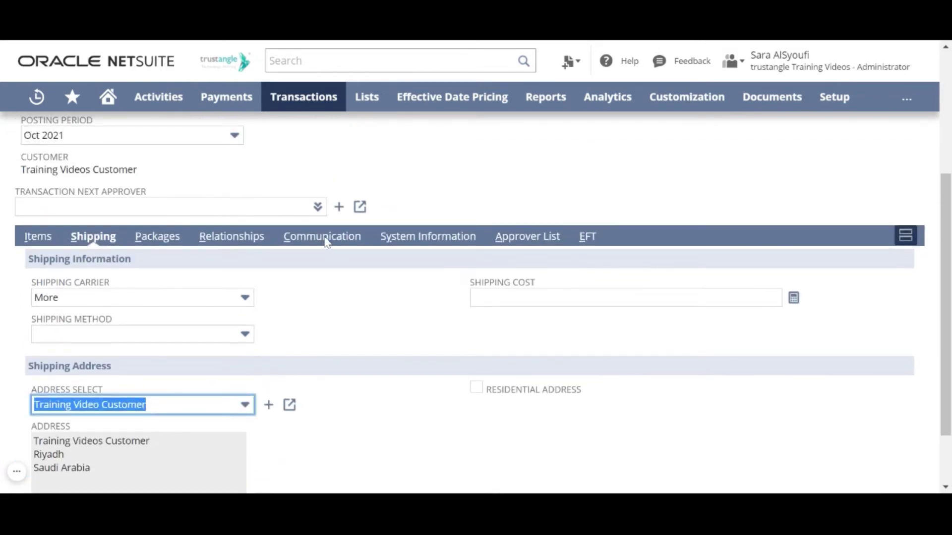
Save the first fulfillment as IF625, leaving SO862 Pending Billing/Partially Fulfilled.
click(323, 238)
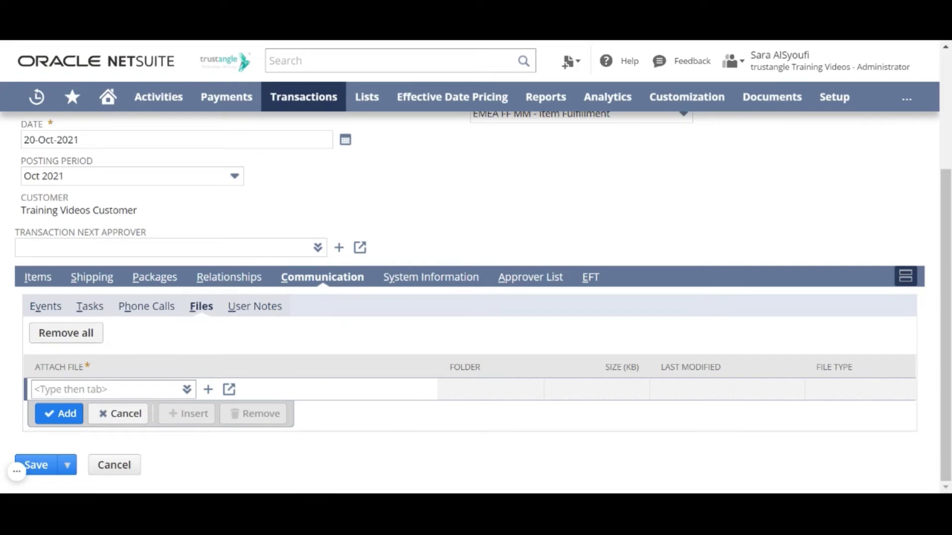
scroll(199, 346, up, 3)
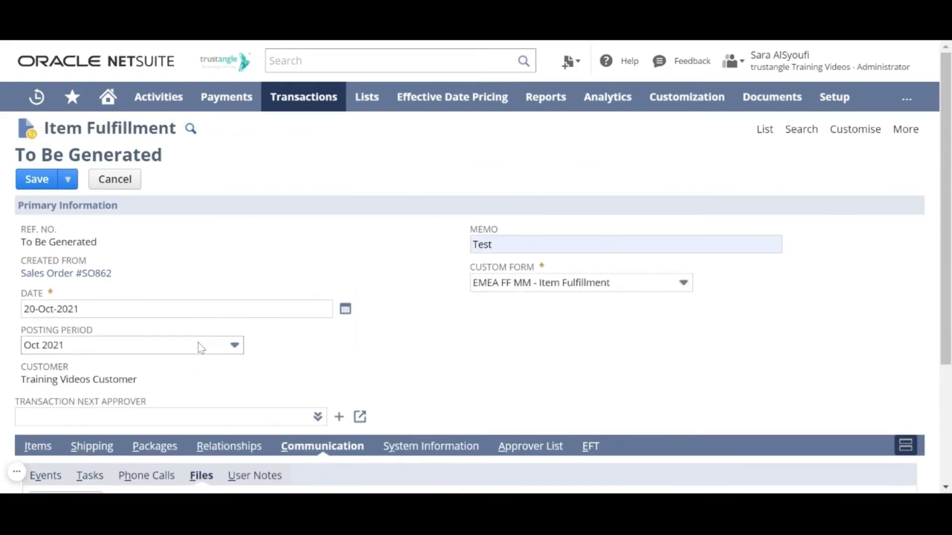
click(38, 185)
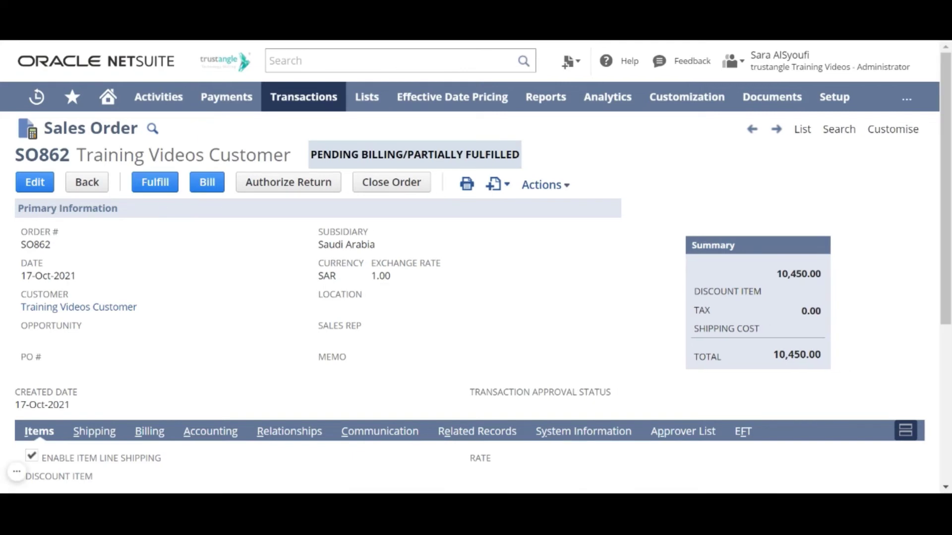
View the Related Records list for sales order SO862.
click(477, 431)
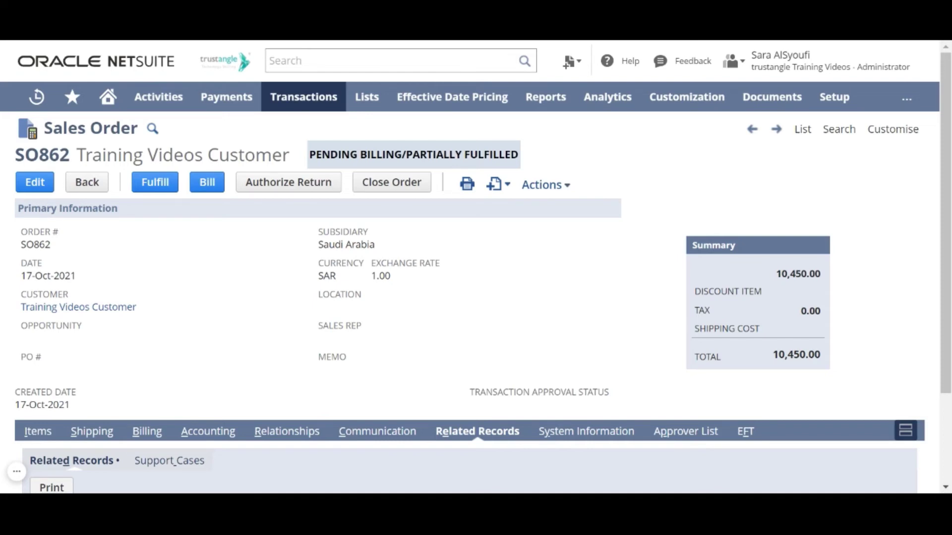
Start a second fulfillment with only the iPad Pro line shipping from Main Branch.
click(158, 194)
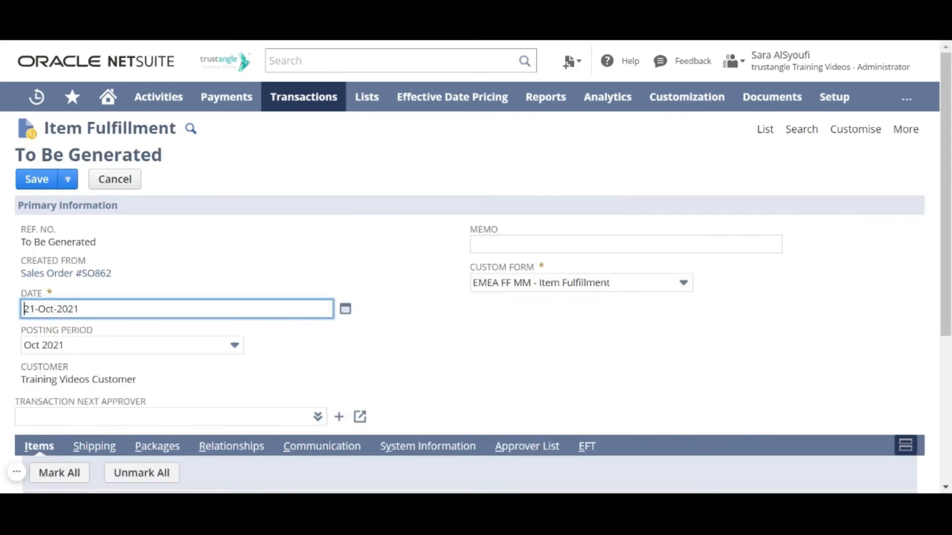
scroll(272, 367, down, 5)
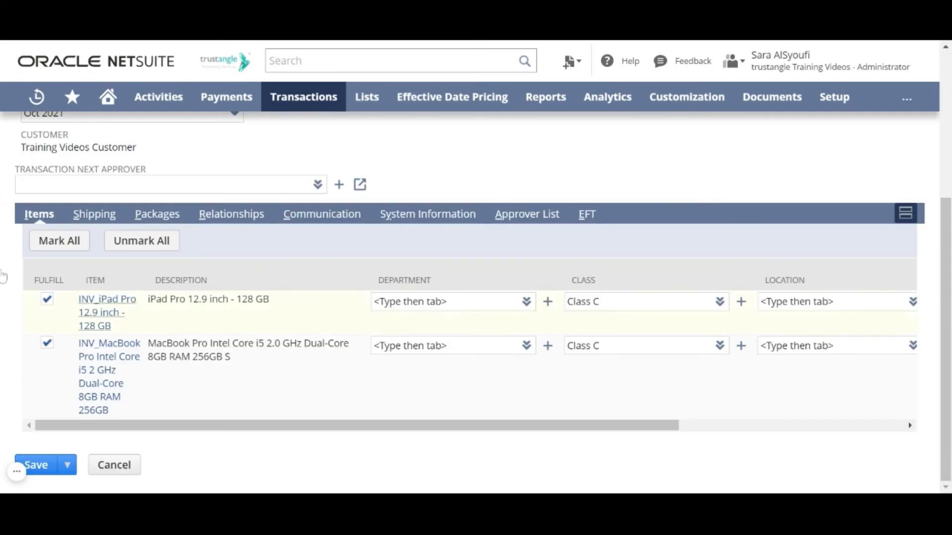
scroll(359, 325, right, 6)
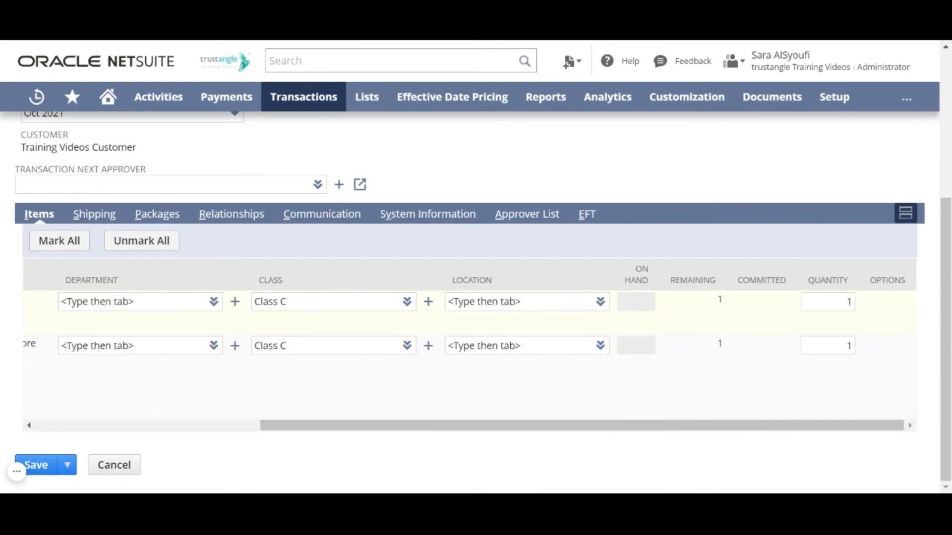
mouse_move(601, 303)
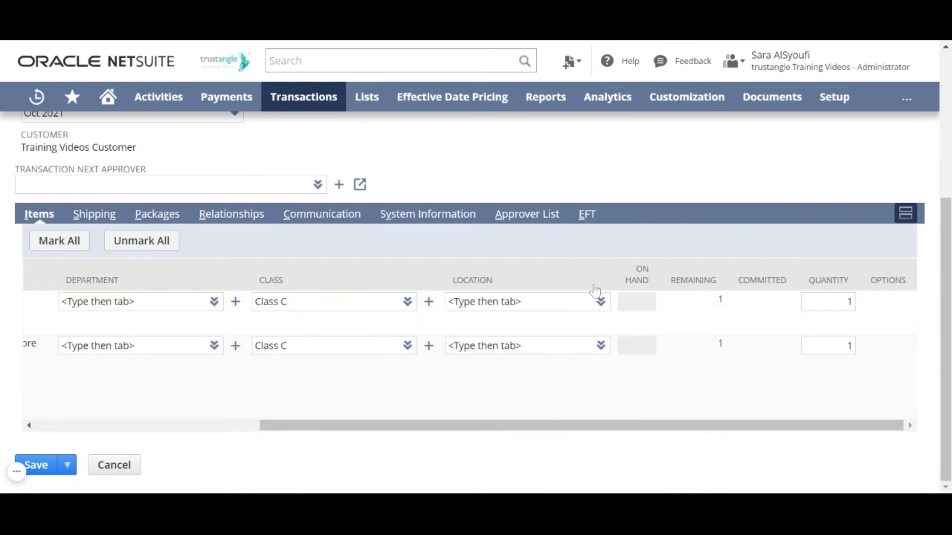
click(596, 296)
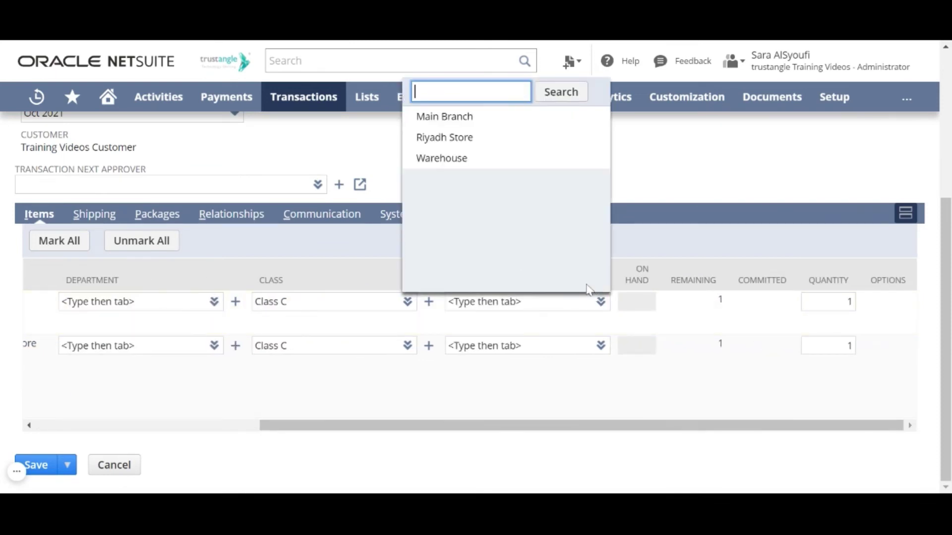
click(441, 119)
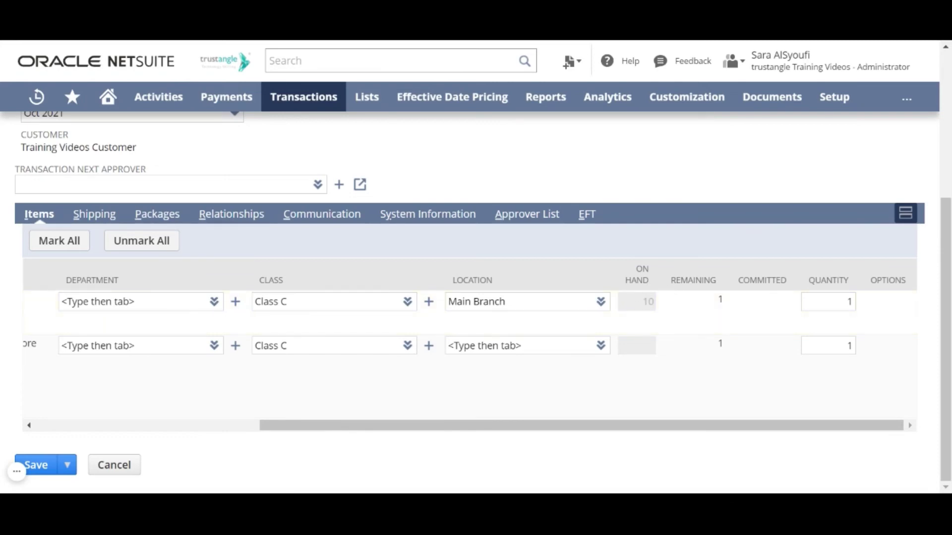
drag(643, 307, 663, 306)
scroll(366, 404, left, 5)
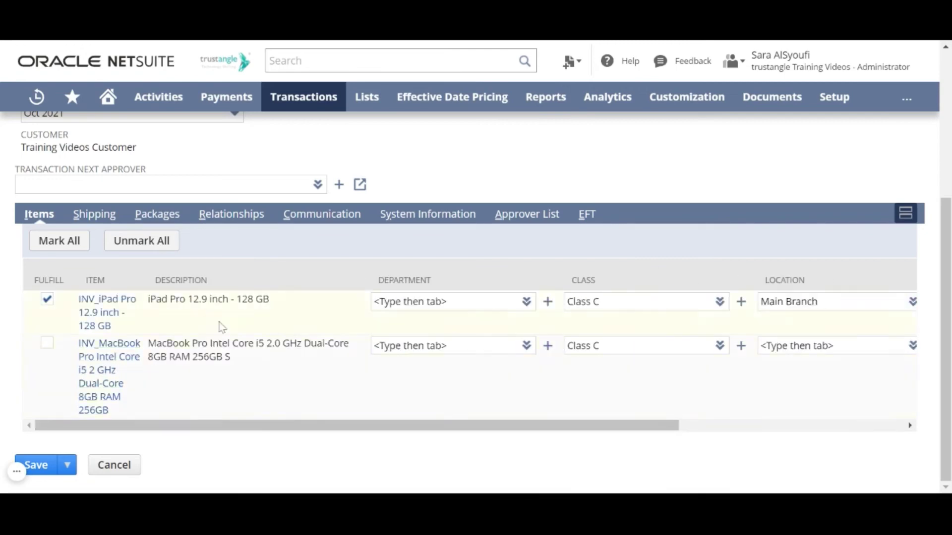
Set the second fulfillment's ship-to address to Jeddah, Saudi Arabia.
click(85, 217)
scroll(159, 369, down, 1)
click(245, 327)
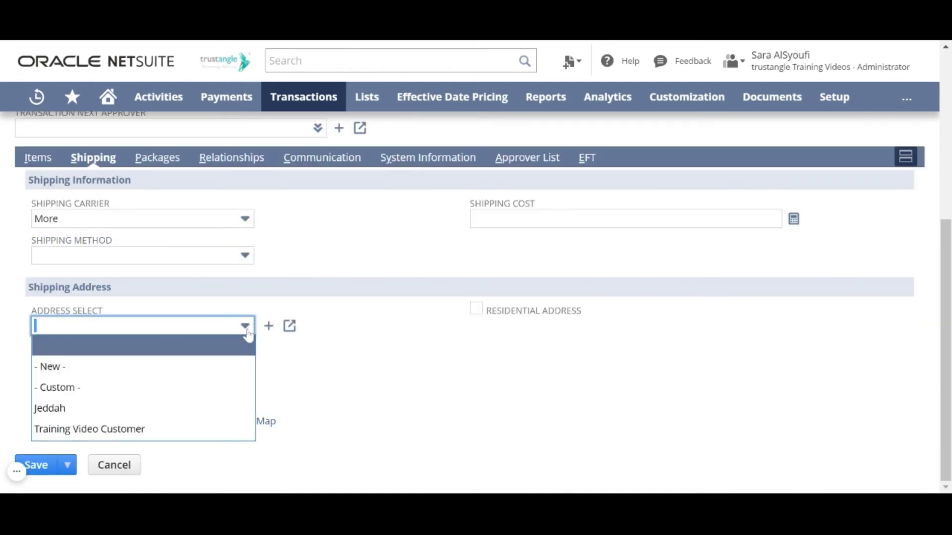
click(216, 405)
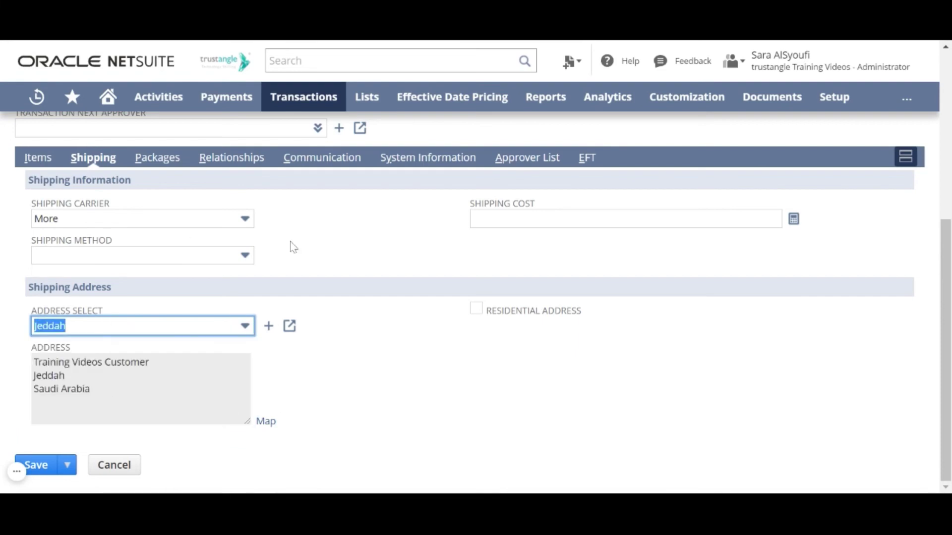
scroll(359, 311, up, 6)
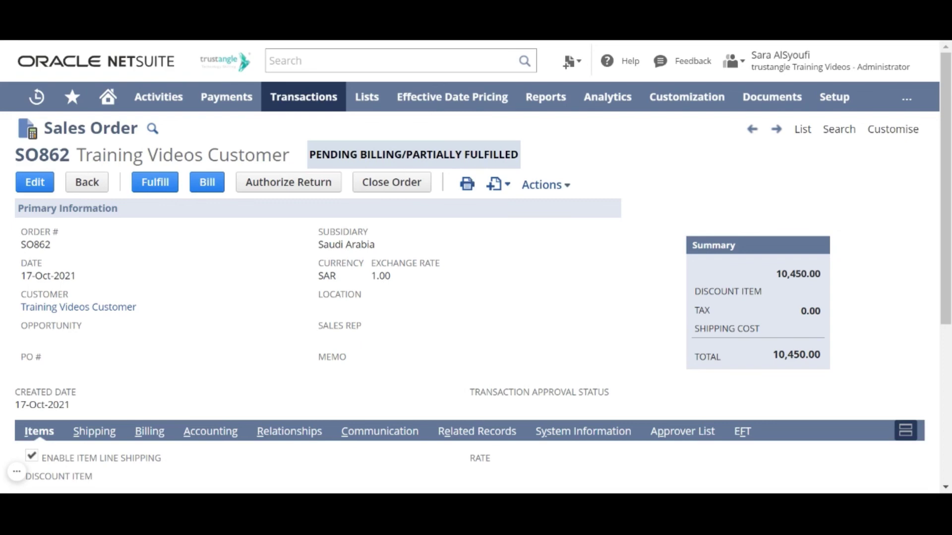
List SO862's related fulfillments IF625 and IF627, then open IF625.
scroll(284, 310, down, 1)
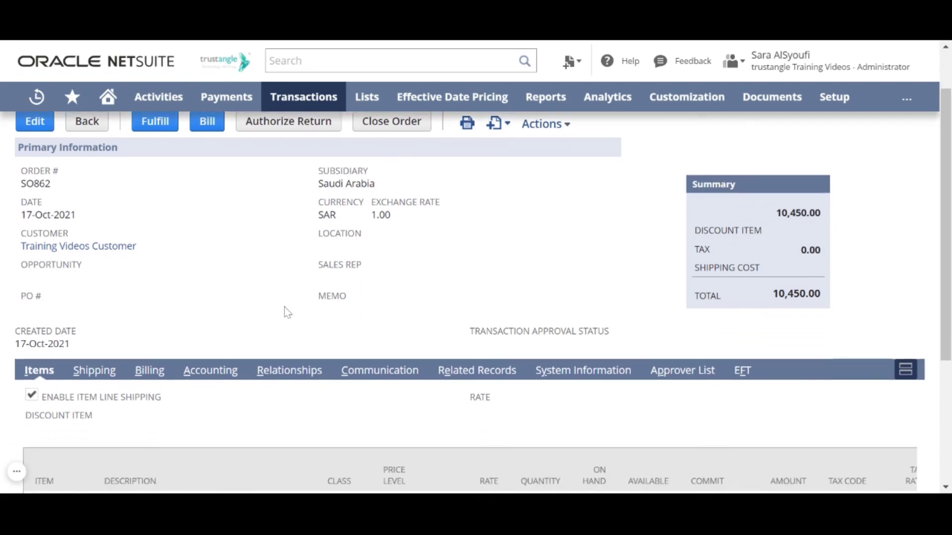
click(474, 380)
scroll(471, 394, down, 1)
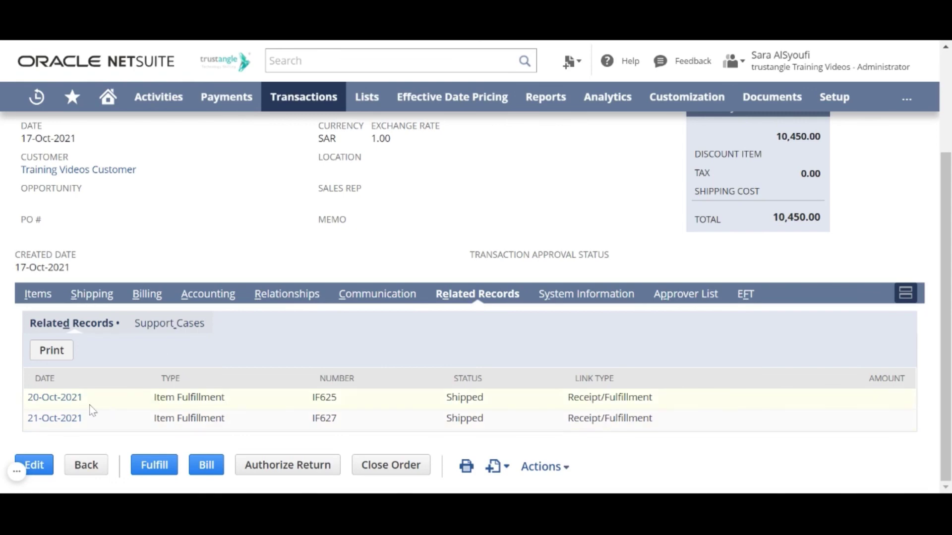
click(57, 398)
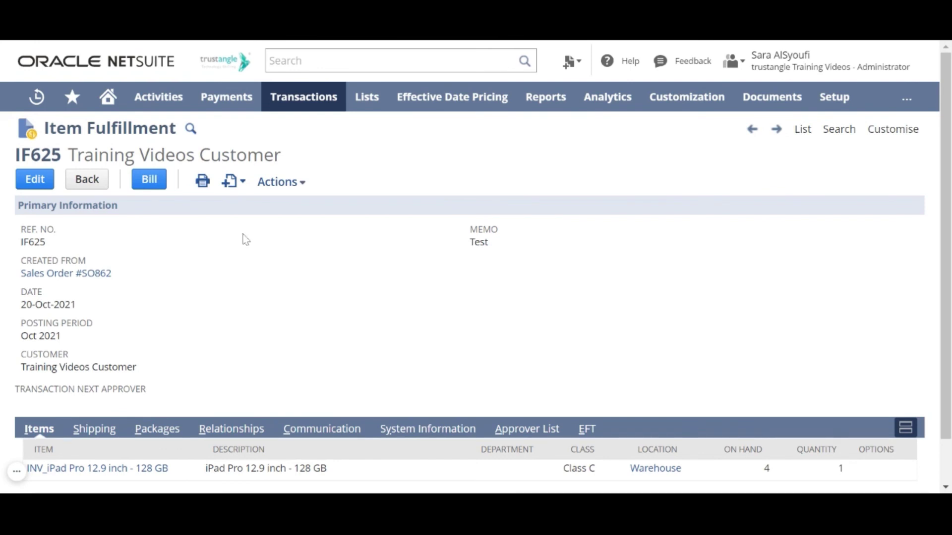
View IF625's GL impact: Cost of Goods Sold debited, Inventory credited 2,000.00 SAR.
mouse_move(305, 183)
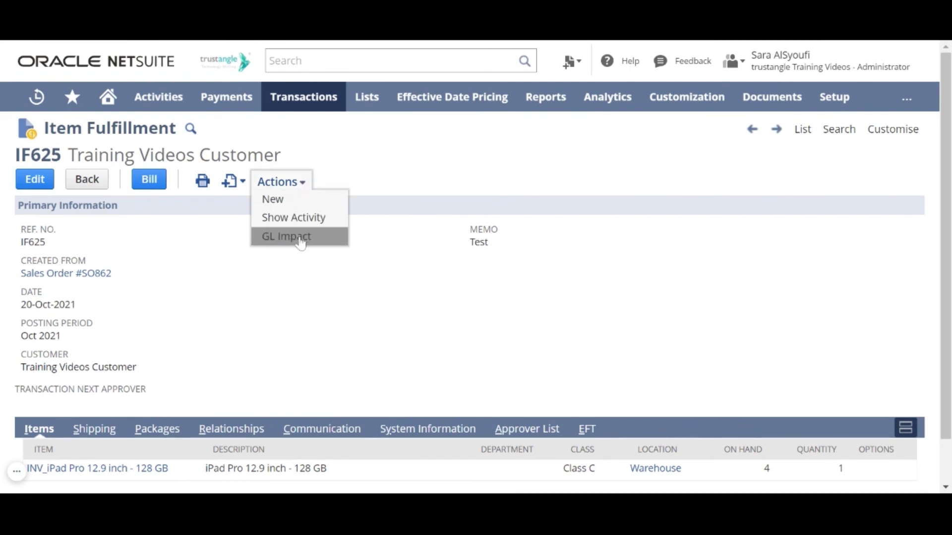
click(317, 238)
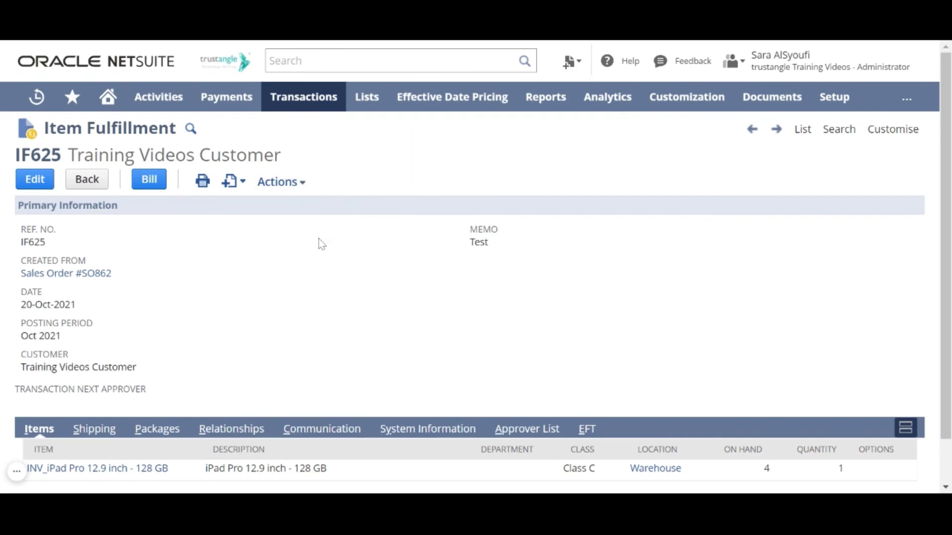